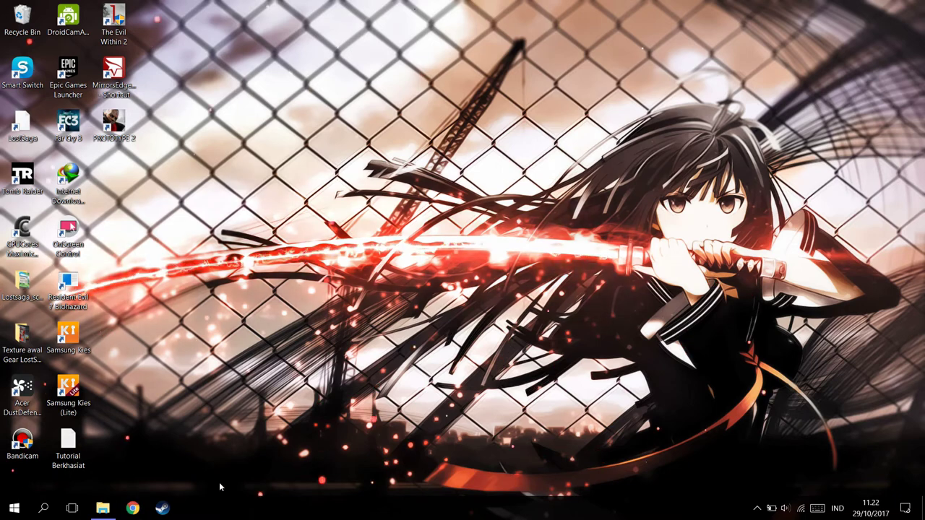
Open File Explorer on the C: drive and select the Windows.old folder
{"action": "left_click", "coordinate": [102, 508]}
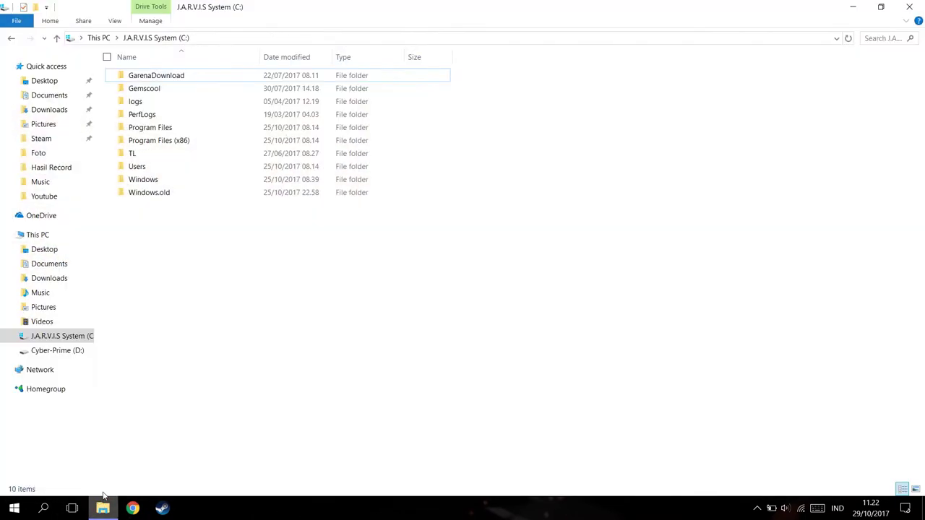
{"action": "left_click", "coordinate": [200, 193]}
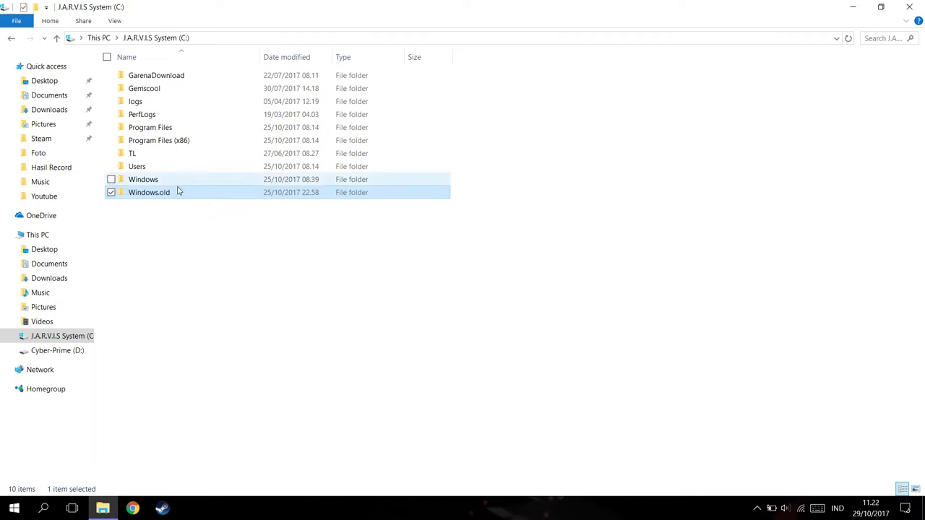
Start Disk Cleanup for the J.A.R.V.I.S System (C:) drive from This PC
{"action": "left_click", "coordinate": [33, 235]}
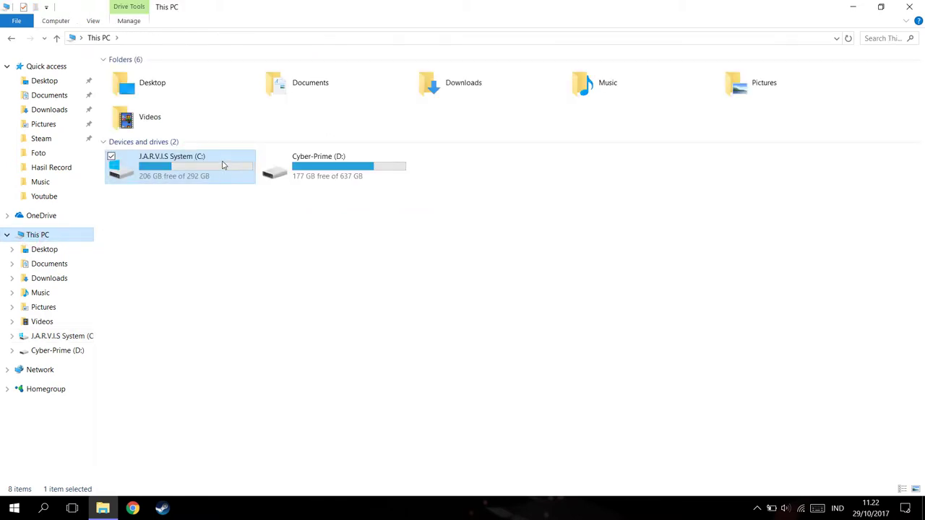
{"action": "left_click", "coordinate": [271, 171]}
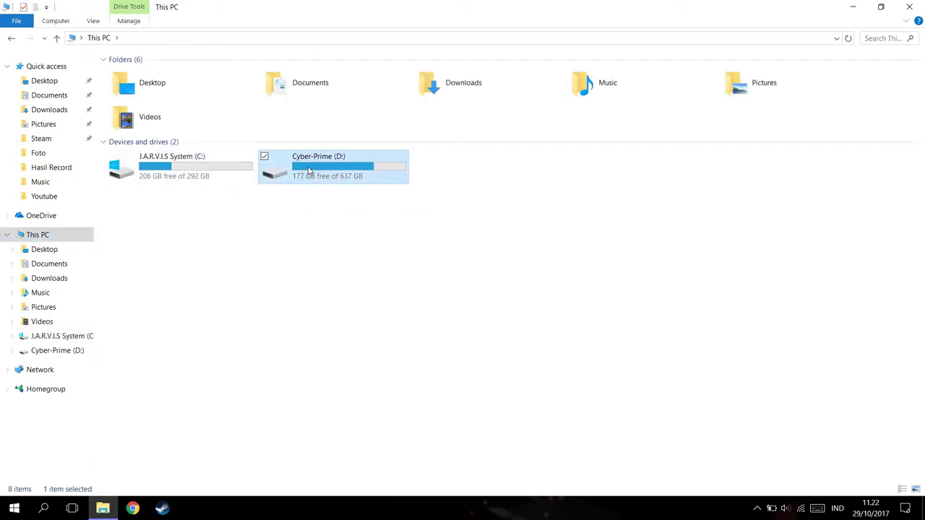
{"action": "left_click", "coordinate": [208, 176]}
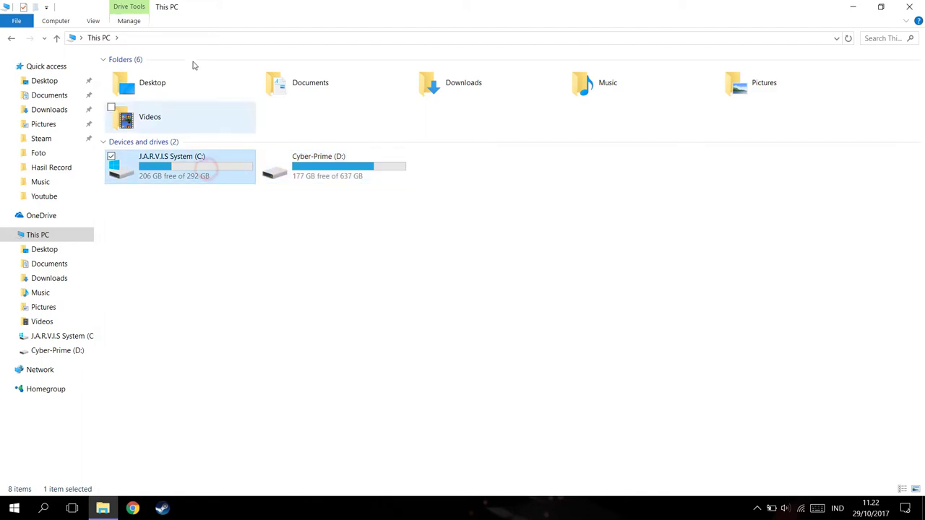
{"action": "left_click", "coordinate": [129, 21]}
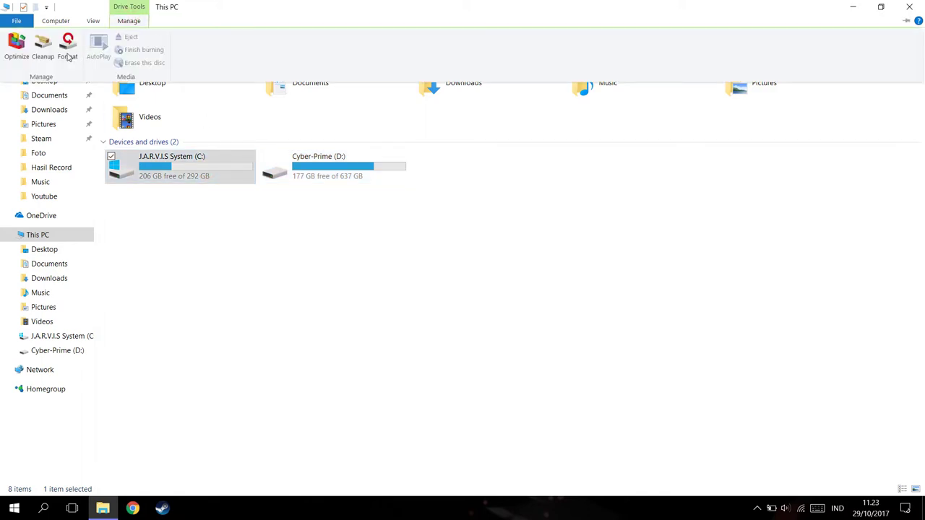
{"action": "left_click", "coordinate": [41, 49]}
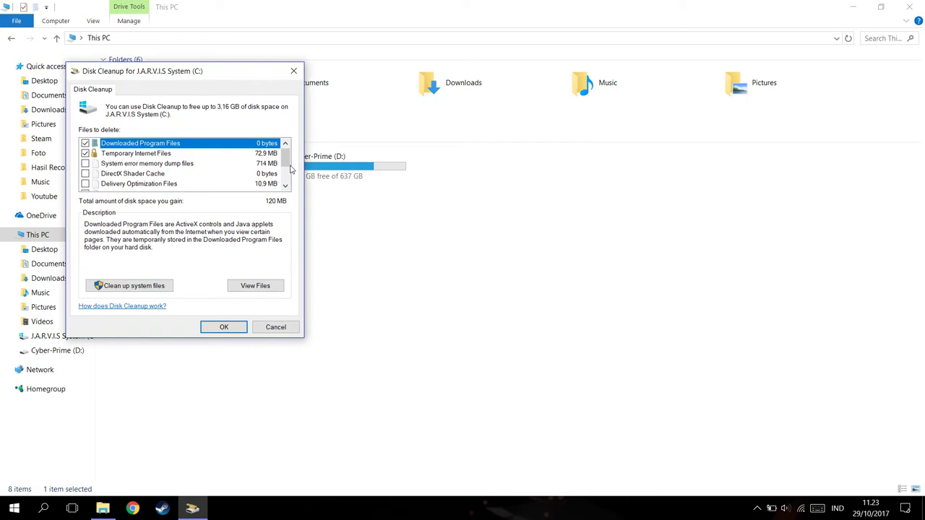
Review the listed file categories and rescan the drive with system files included in the cleanup
{"action": "scroll", "coordinate": [289, 172], "scroll_direction": "down", "scroll_amount": 2}
{"action": "scroll", "coordinate": [185, 187], "scroll_direction": "up", "scroll_amount": 2}
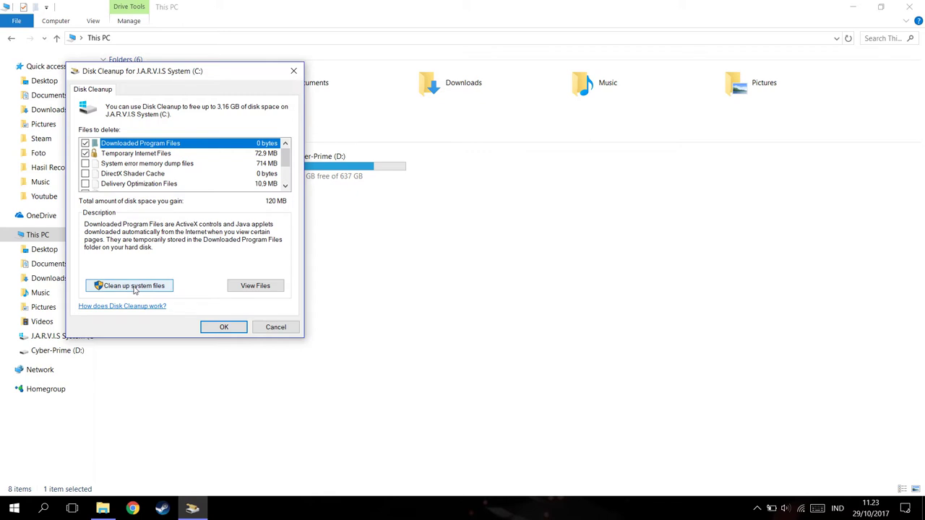
{"action": "left_click", "coordinate": [135, 286]}
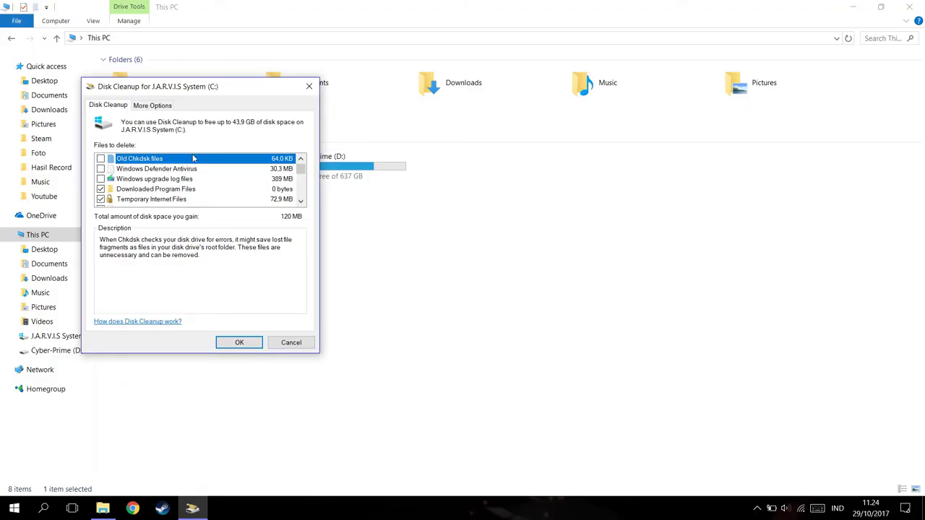
Mark Previous Windows installation(s), Recycle Bin, RetailDemo Offline Content and Temporary files for deletion
{"action": "scroll", "coordinate": [284, 174], "scroll_direction": "down", "scroll_amount": 2}
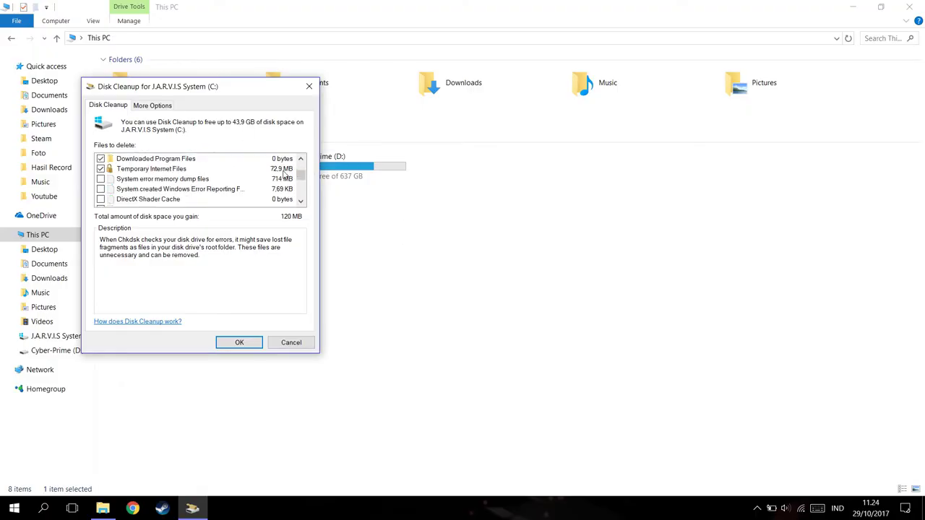
{"action": "scroll", "coordinate": [286, 173], "scroll_direction": "down", "scroll_amount": 1}
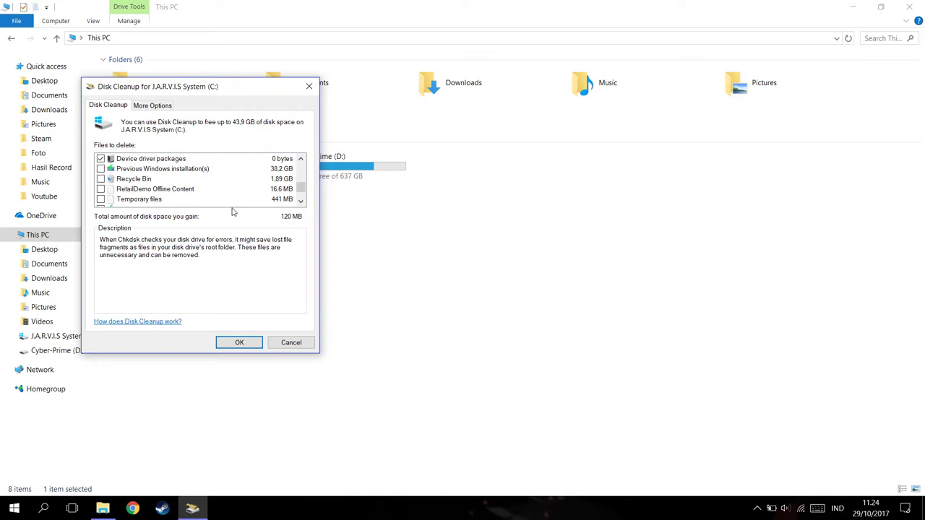
{"action": "left_click", "coordinate": [194, 169]}
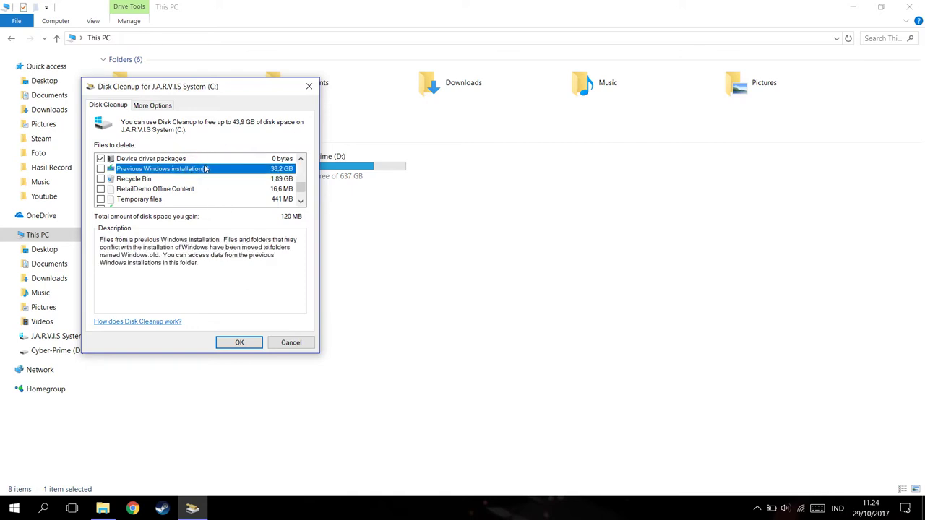
{"action": "left_click", "coordinate": [100, 169]}
{"action": "left_click", "coordinate": [101, 179]}
{"action": "left_click", "coordinate": [100, 189]}
{"action": "left_click", "coordinate": [101, 199]}
Mark all remaining categories for deletion, including Temporary Windows installation files, System error memory dump files, Windows upgrade log files and Old Chkdsk files
{"action": "scroll", "coordinate": [105, 202], "scroll_direction": "down", "scroll_amount": 1}
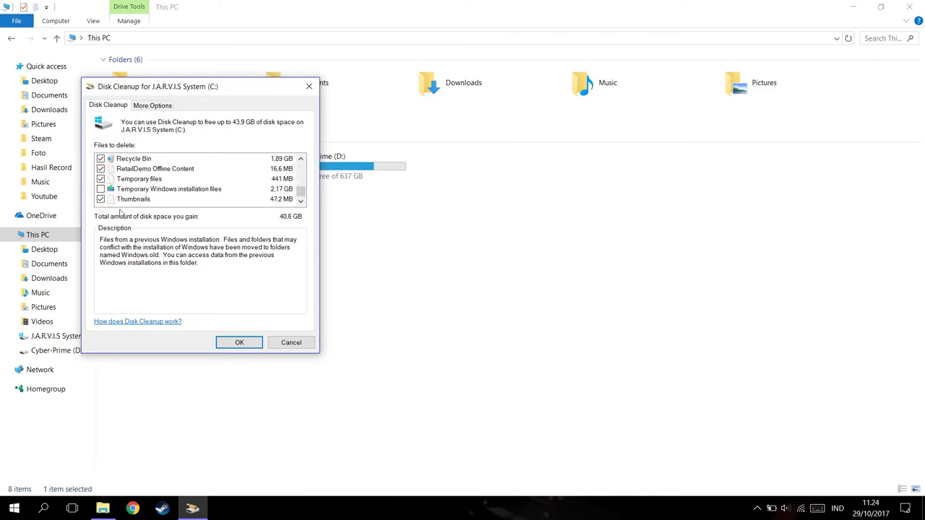
{"action": "left_click", "coordinate": [100, 188]}
{"action": "scroll", "coordinate": [238, 201], "scroll_direction": "up", "scroll_amount": 3}
{"action": "scroll", "coordinate": [114, 195], "scroll_direction": "down", "scroll_amount": 3}
{"action": "scroll", "coordinate": [112, 191], "scroll_direction": "down", "scroll_amount": 3}
{"action": "left_click", "coordinate": [101, 178]}
{"action": "left_click", "coordinate": [100, 169]}
{"action": "scroll", "coordinate": [103, 173], "scroll_direction": "up", "scroll_amount": 1}
{"action": "left_click", "coordinate": [100, 179]}
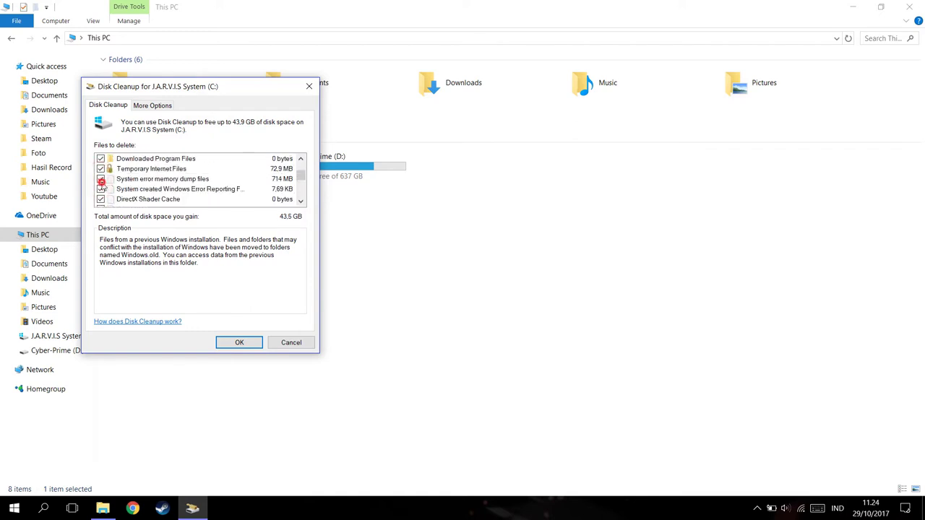
{"action": "scroll", "coordinate": [102, 183], "scroll_direction": "up", "scroll_amount": 2}
{"action": "left_click", "coordinate": [100, 179]}
{"action": "left_click", "coordinate": [100, 159]}
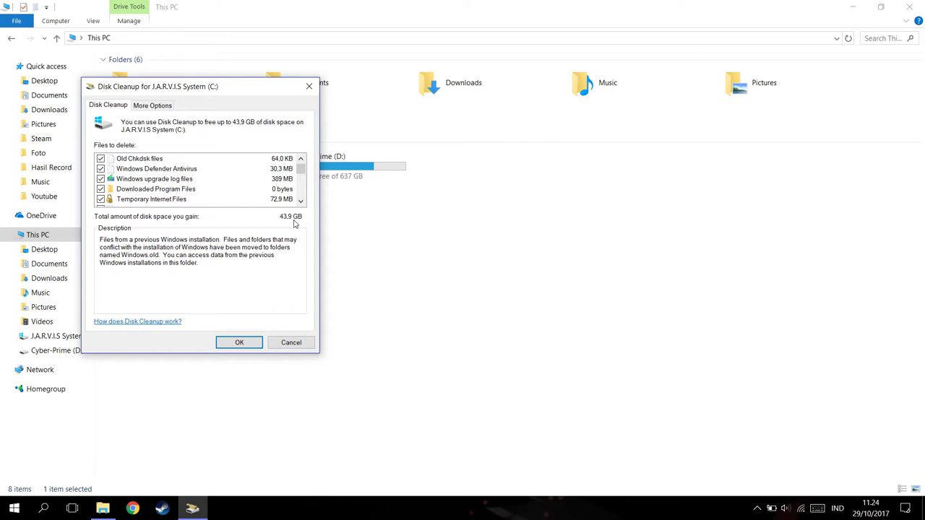
Run the cleanup, confirming permanent deletion of the files and removal of the previous Windows installations
{"action": "left_click", "coordinate": [247, 344]}
{"action": "left_click", "coordinate": [492, 263]}
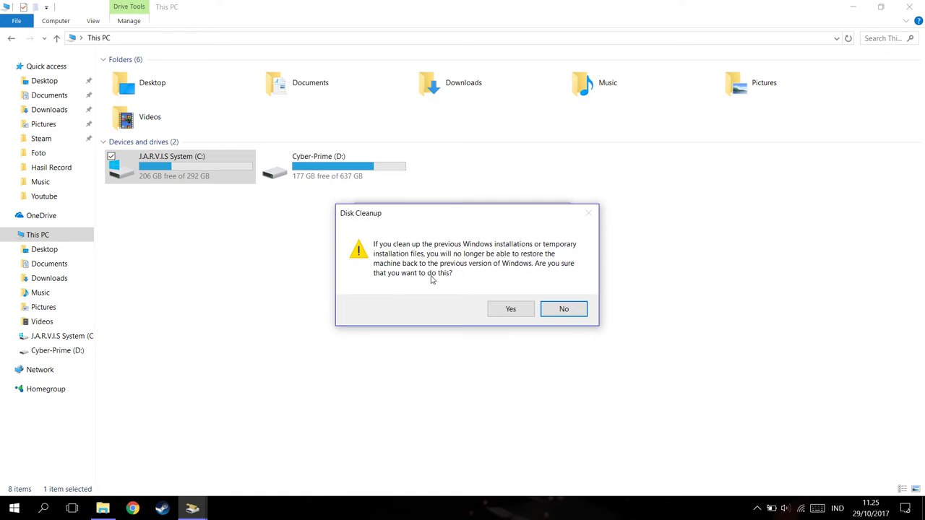
{"action": "left_click", "coordinate": [523, 309]}
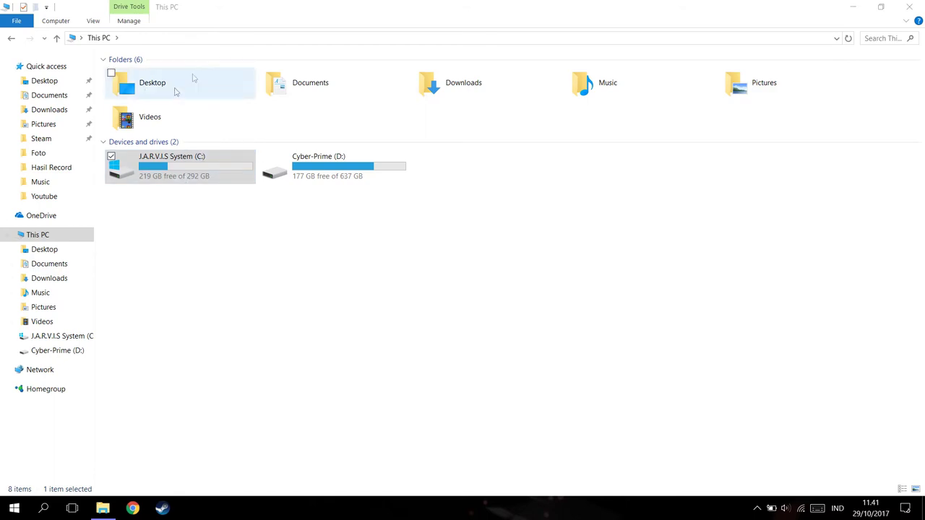
Deselect the C: drive and check its free space after the cleanup
{"action": "left_click", "coordinate": [369, 256]}
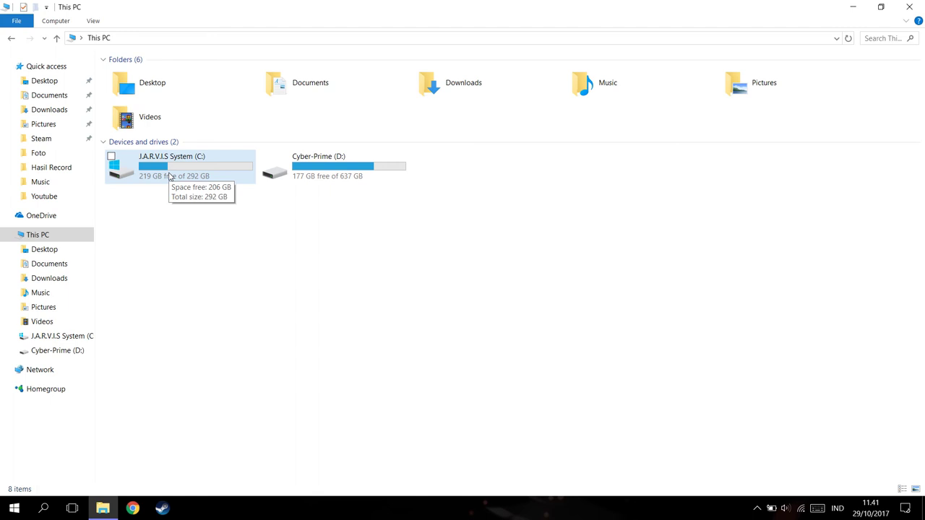
{"action": "left_click", "coordinate": [204, 239]}
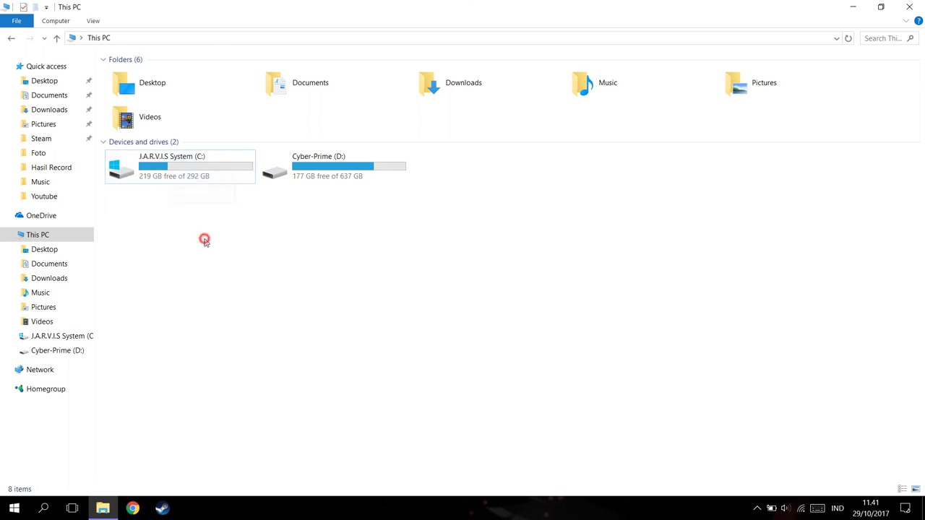